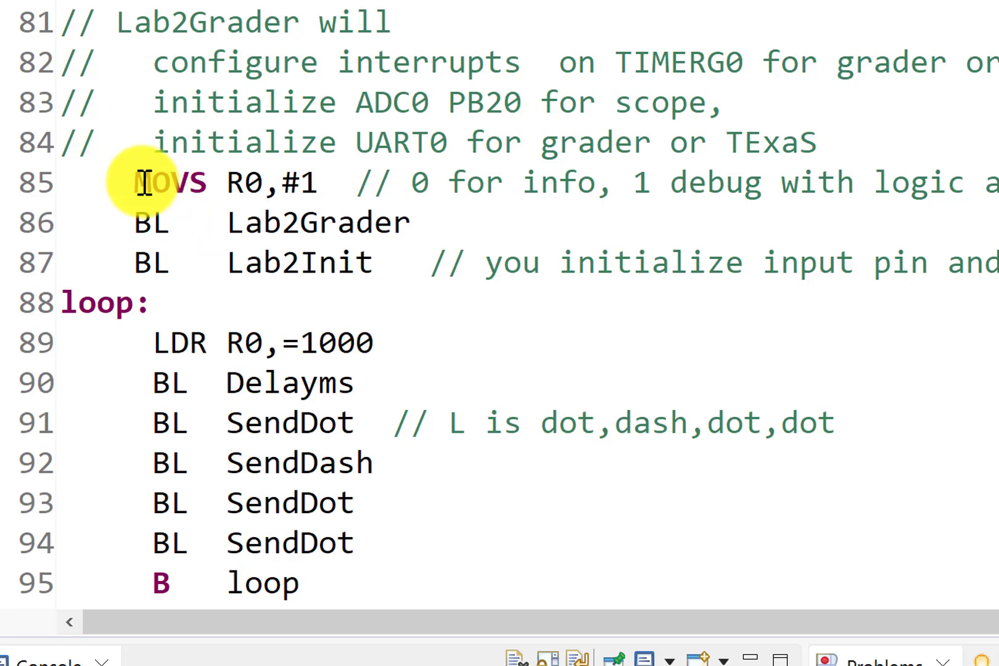
# Highlight the debug-mode Lab2Grader setup lines 85–86 to review them.
pyautogui.moveTo(146, 183); pyautogui.dragTo(419, 223)
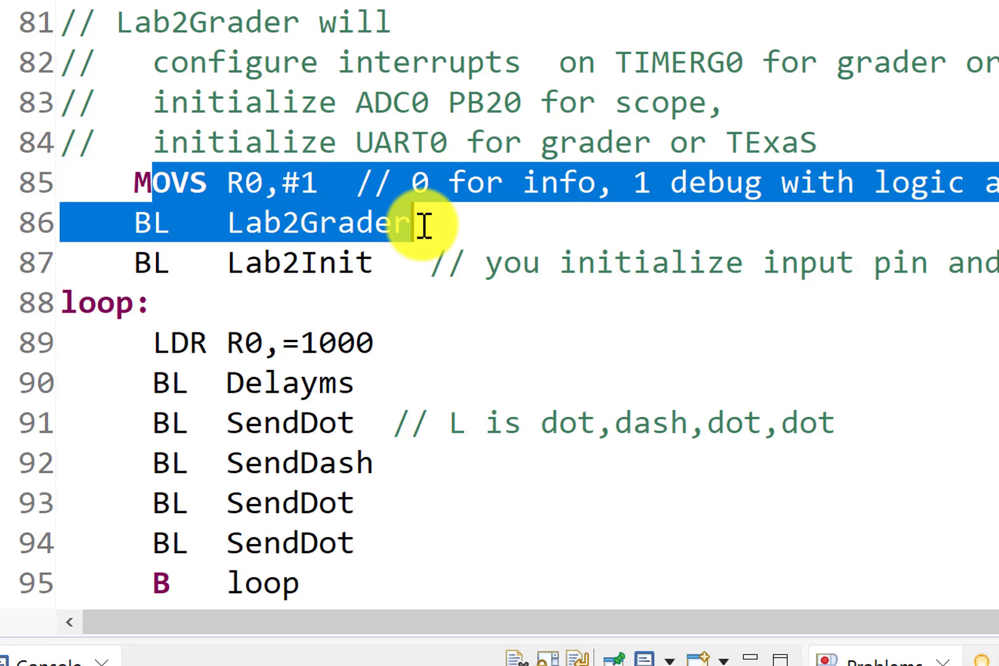
pyautogui.click(504, 183)
pyautogui.moveTo(635, 183); pyautogui.dragTo(998, 183)
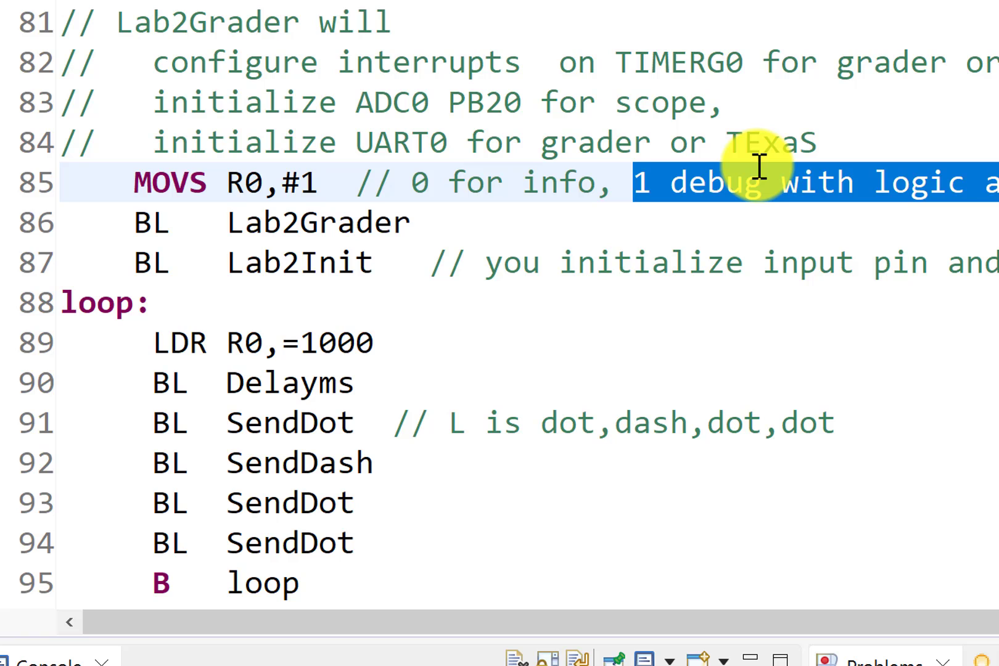
pyautogui.moveTo(144, 172); pyautogui.dragTo(450, 215)
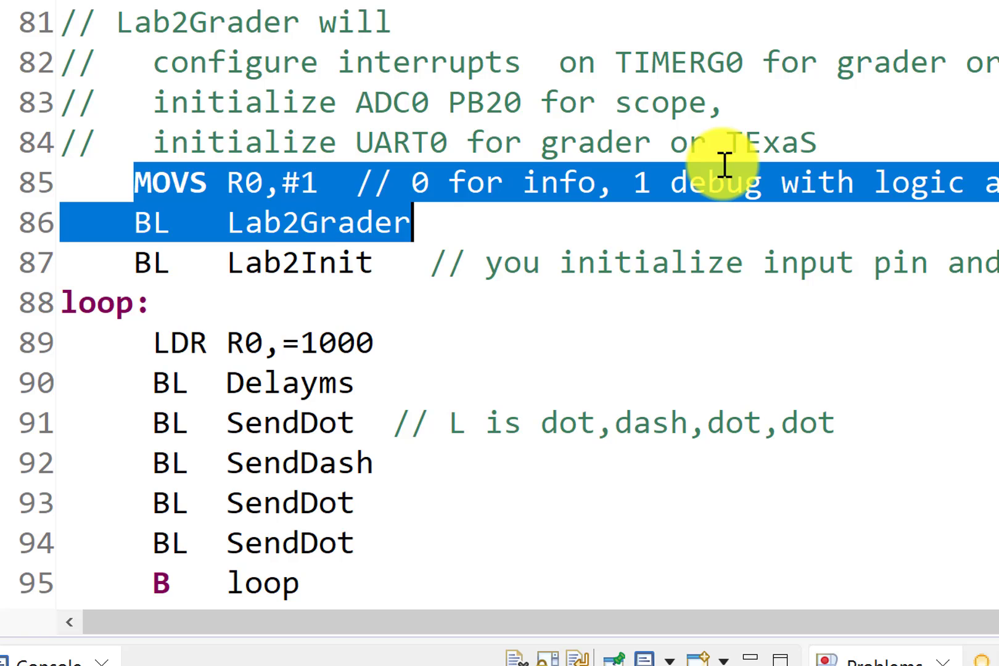
pyautogui.click(801, 180)
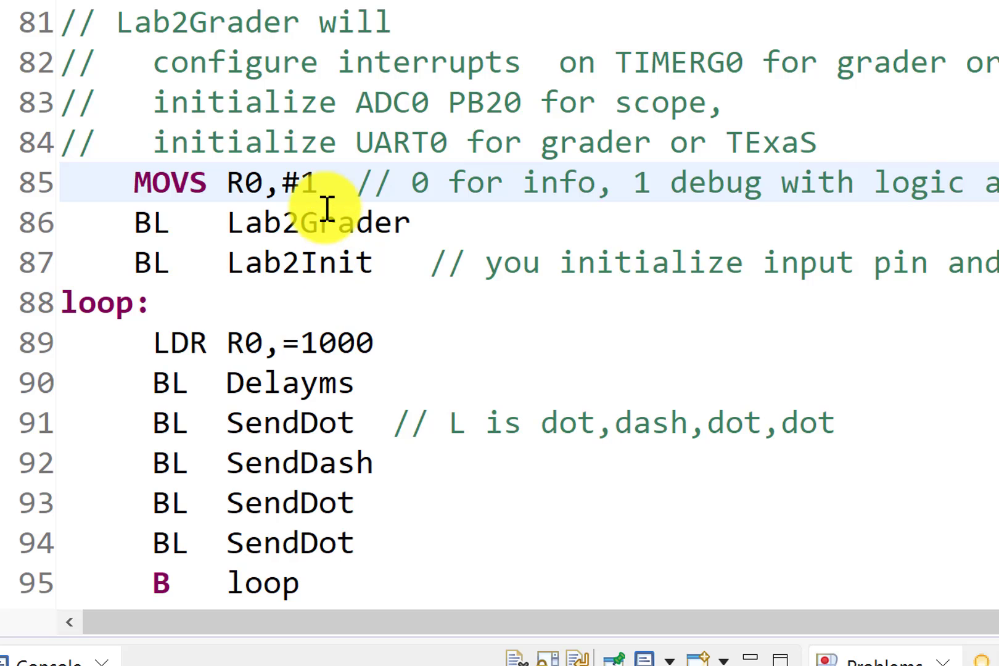
# Review the loop body and delay call on lines 88–94, then resume the program.
pyautogui.click(379, 534)
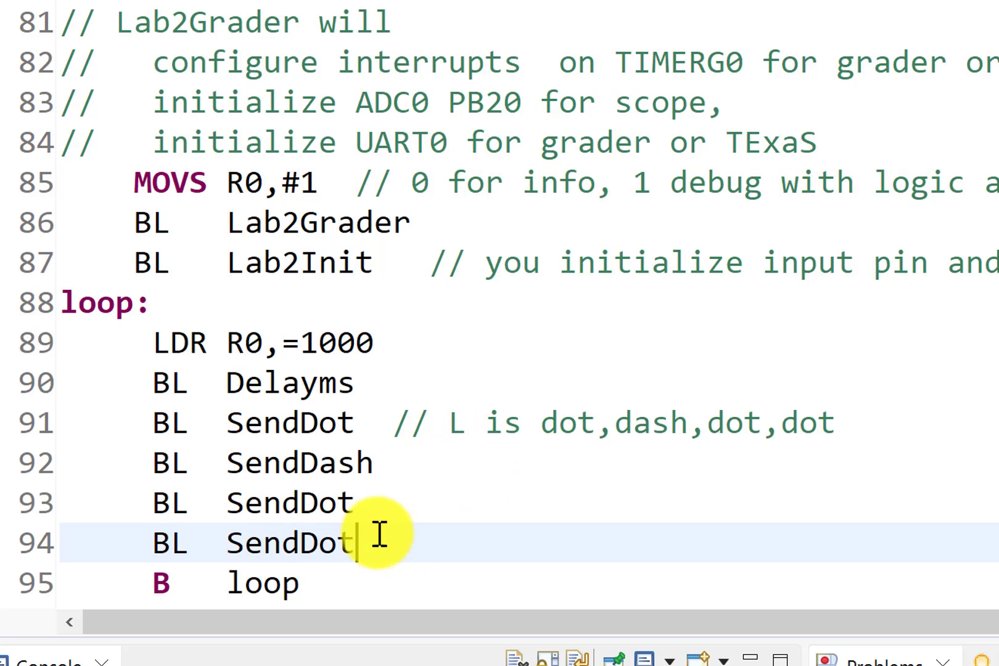
pyautogui.moveTo(379, 534); pyautogui.dragTo(137, 290)
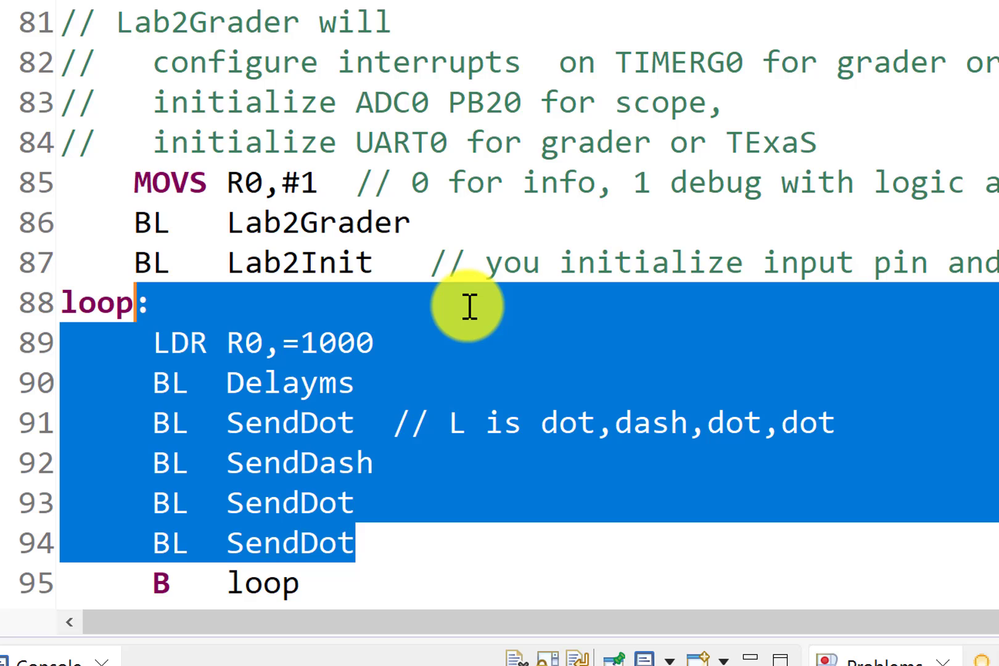
pyautogui.click(420, 346)
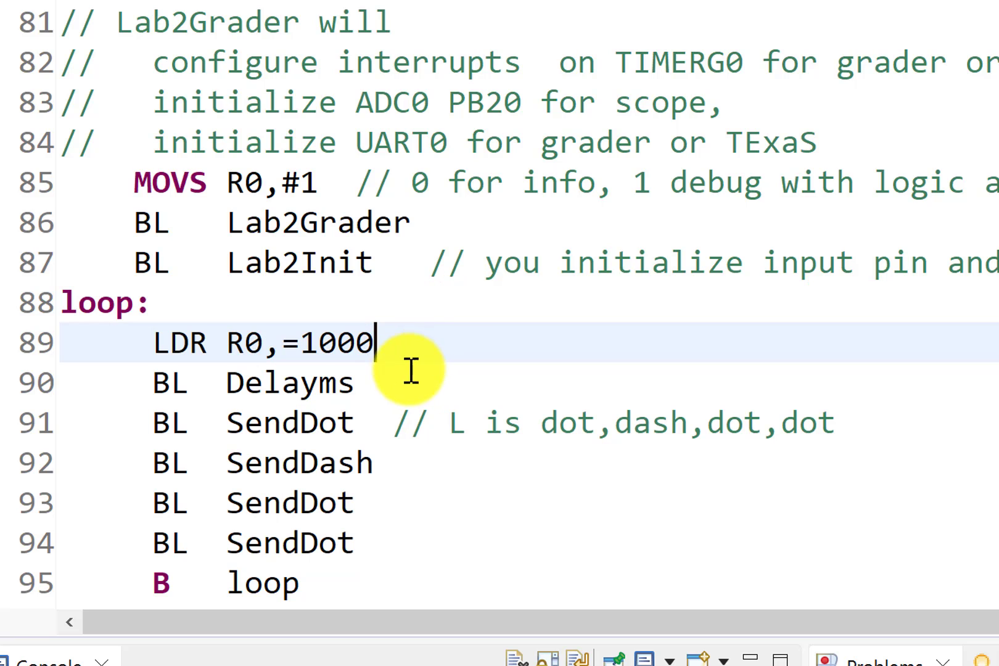
pyautogui.moveTo(383, 390); pyautogui.dragTo(246, 357)
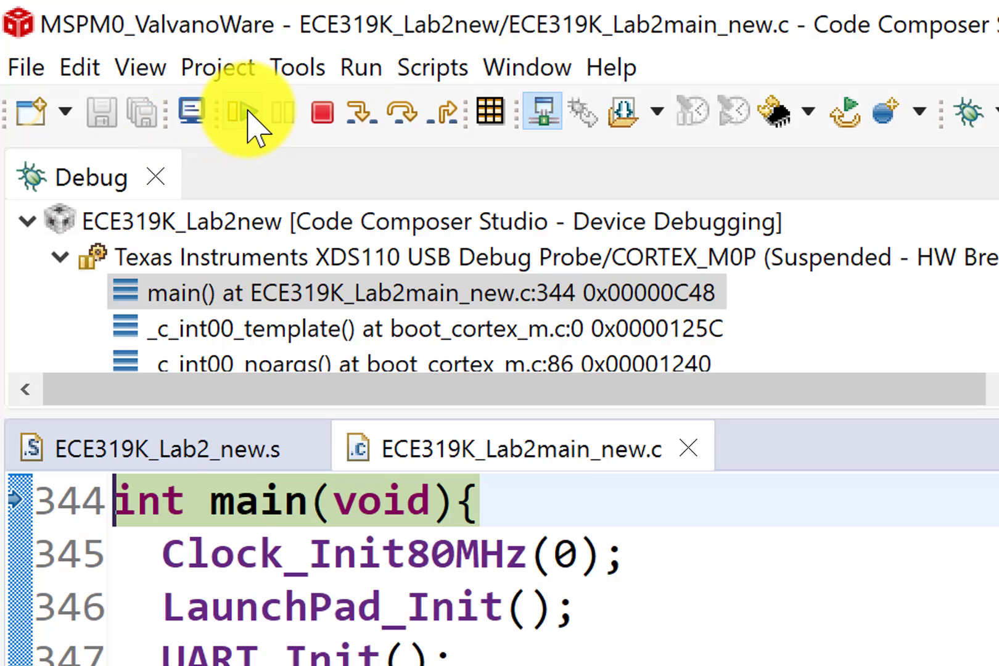
pyautogui.click(247, 112)
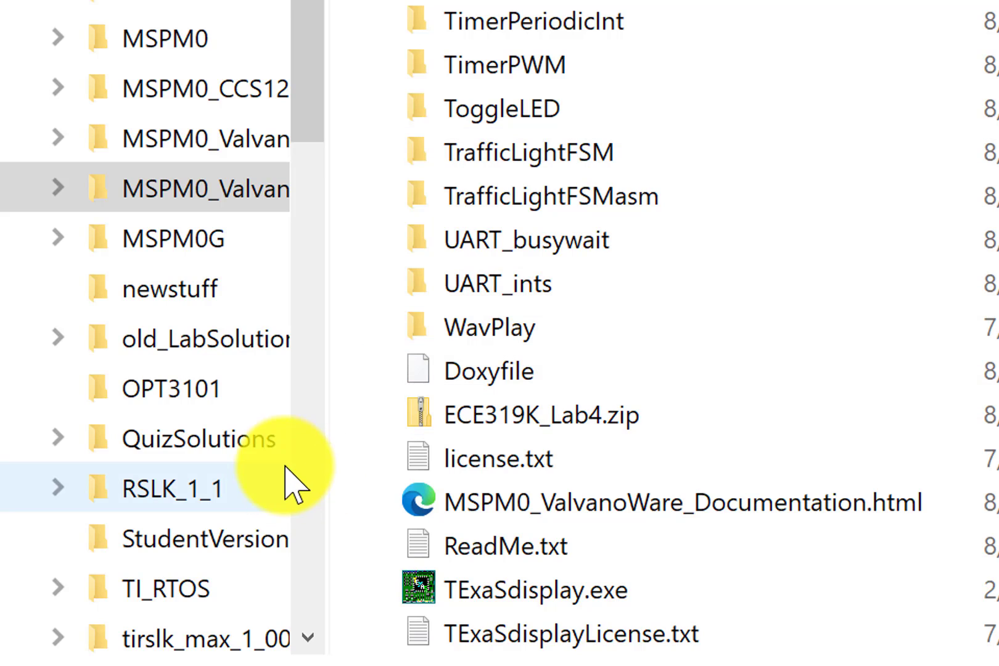
# Launch TExaSdisplay.exe from the MSPM0_ValvanoWare folder.
pyautogui.click(520, 587)
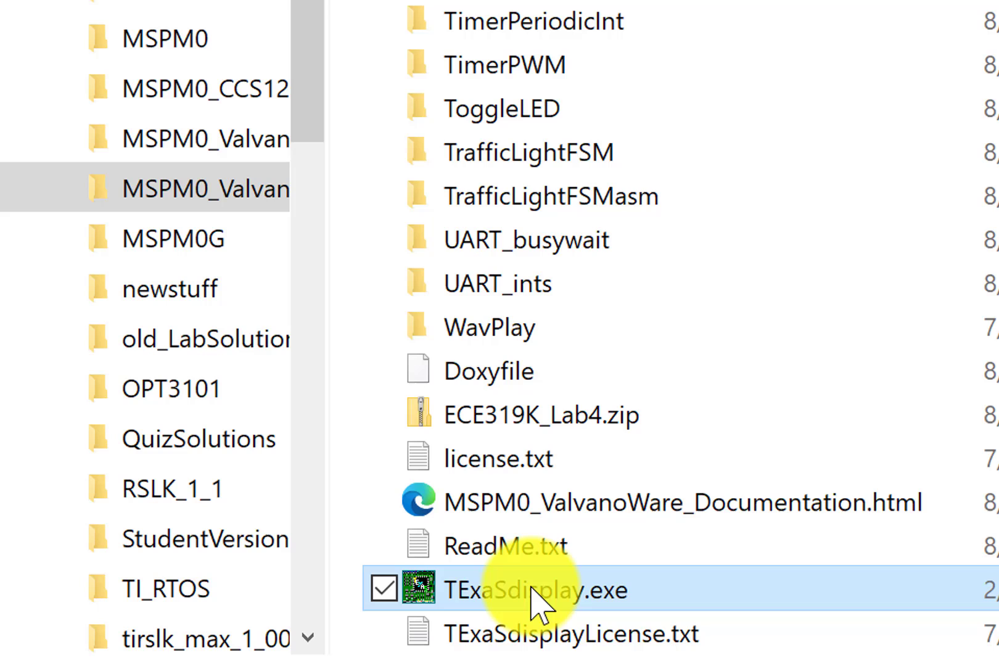
pyautogui.doubleClick(531, 587)
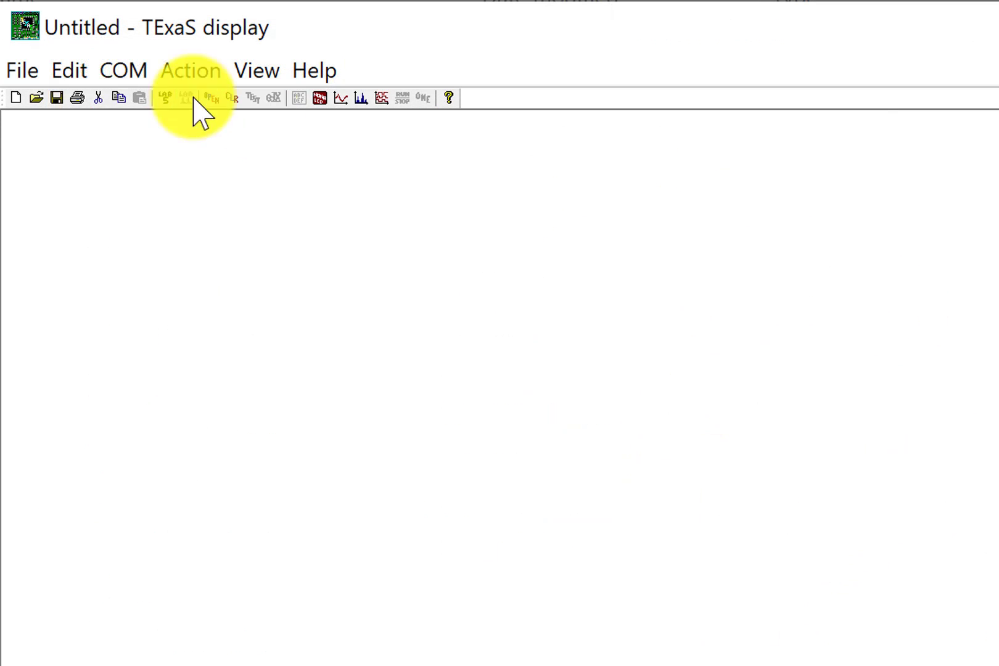
pyautogui.click(123, 72)
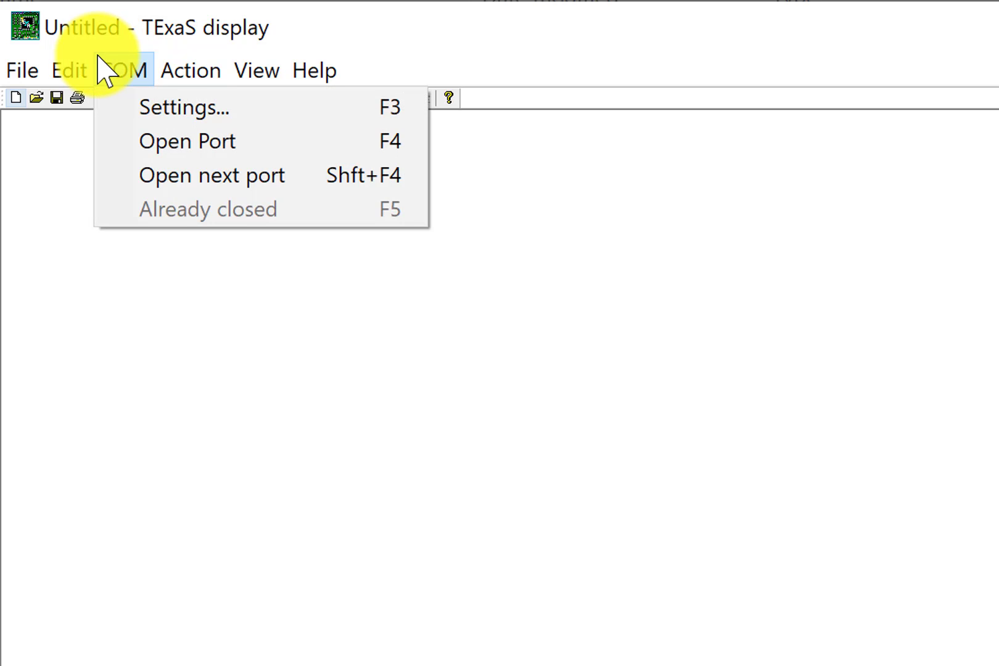
pyautogui.click(138, 106)
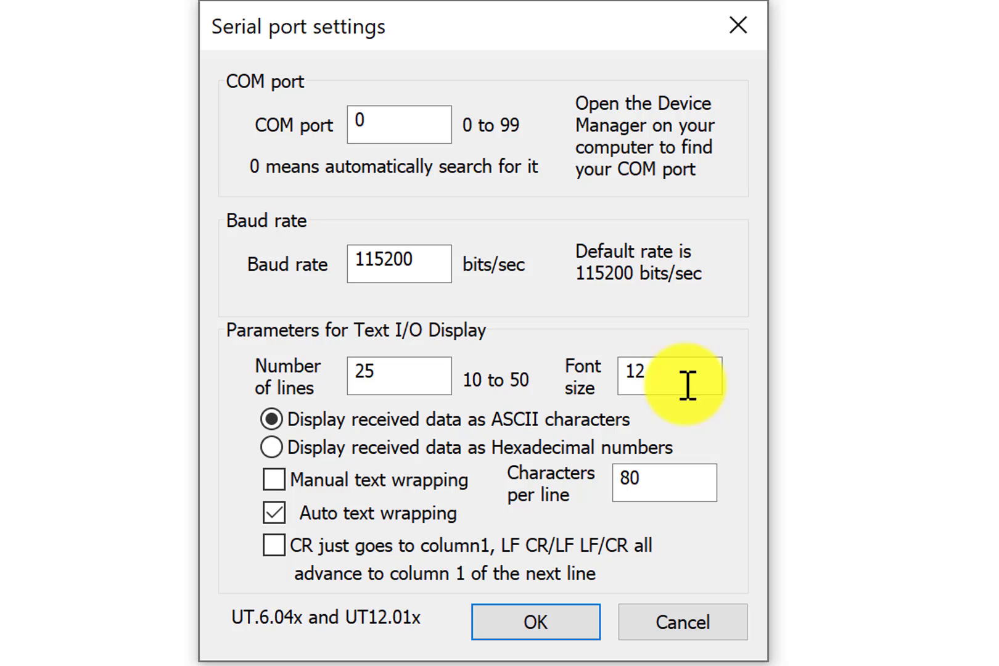
pyautogui.moveTo(402, 117); pyautogui.dragTo(323, 99)
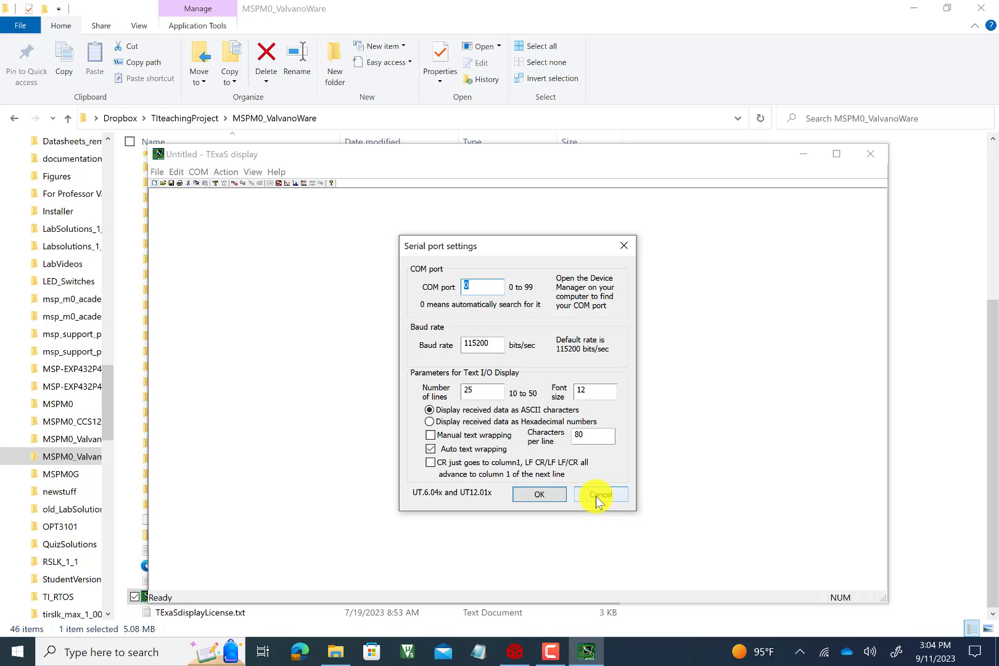
# Open the serial port to the board and switch to the logic analyzer view.
pyautogui.click(599, 494)
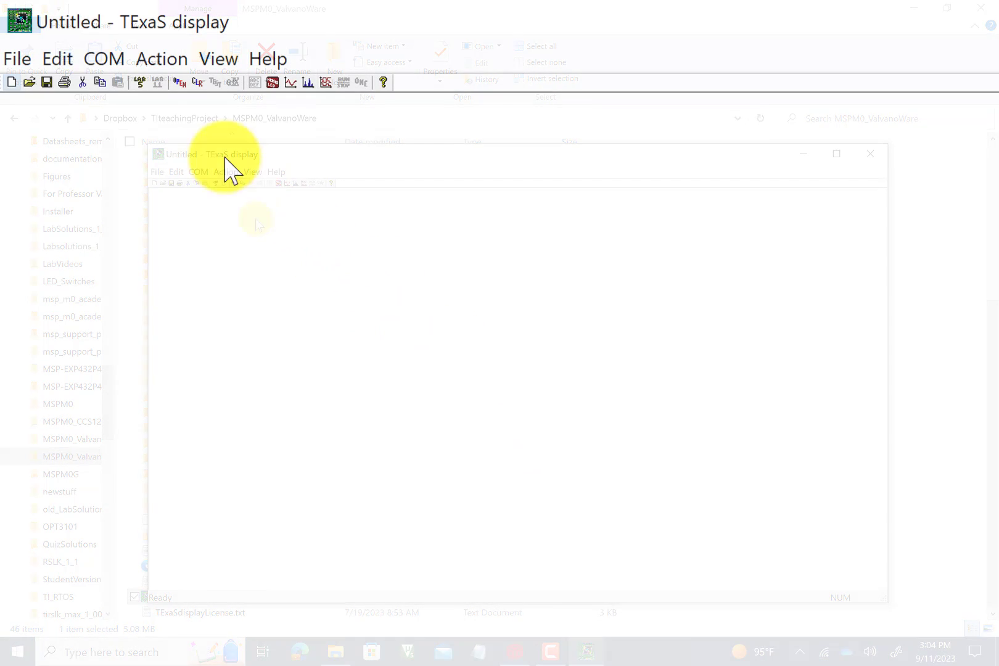
pyautogui.click(121, 65)
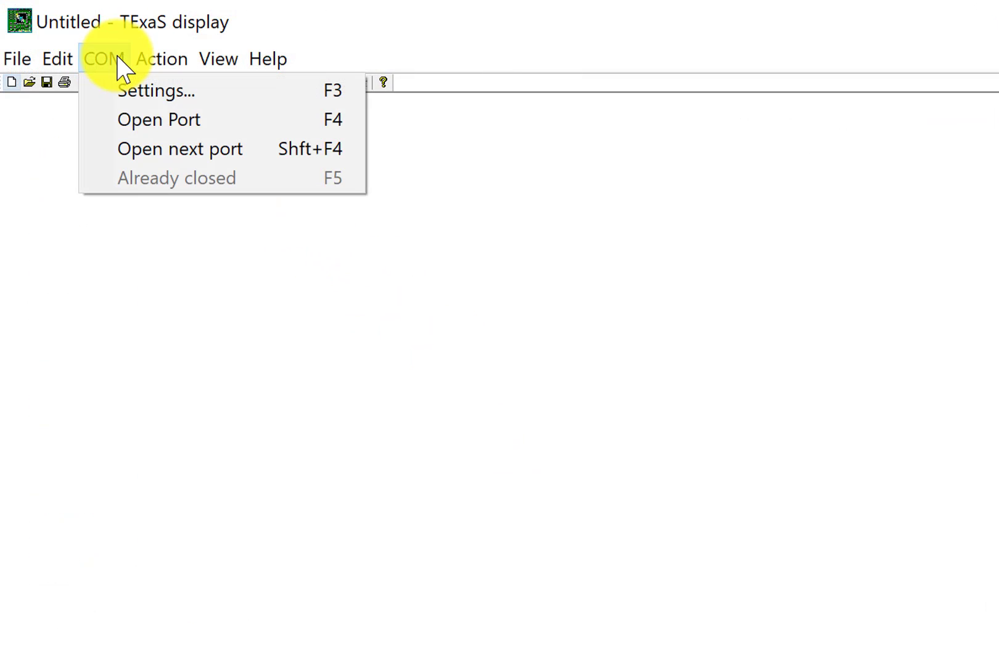
pyautogui.click(165, 124)
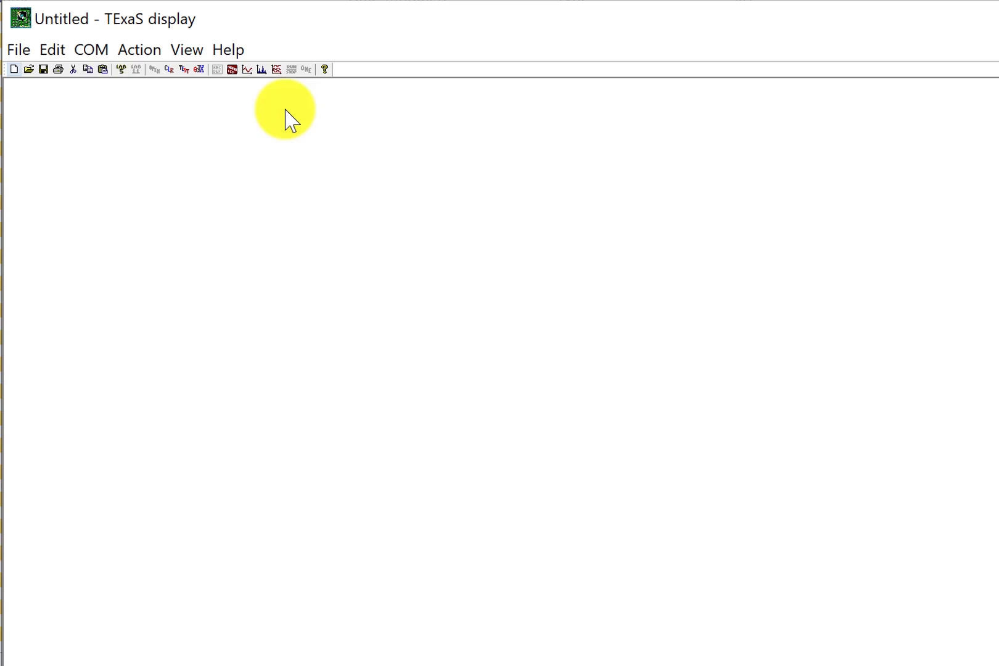
pyautogui.click(277, 70)
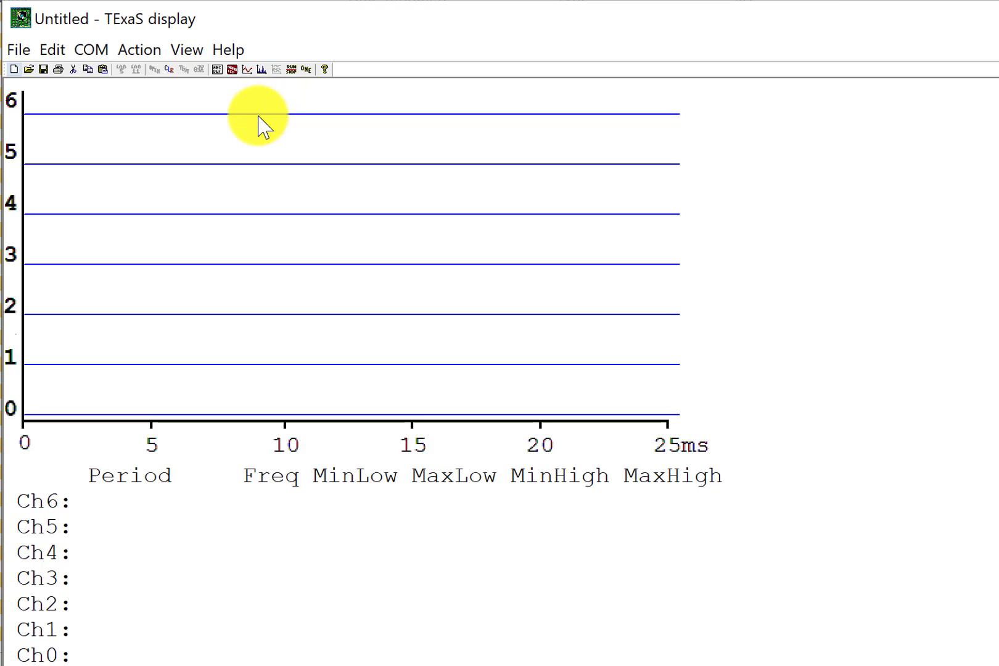
# Close that port and open the next one, COM5, confirming the Opened COM5 message.
pyautogui.click(98, 49)
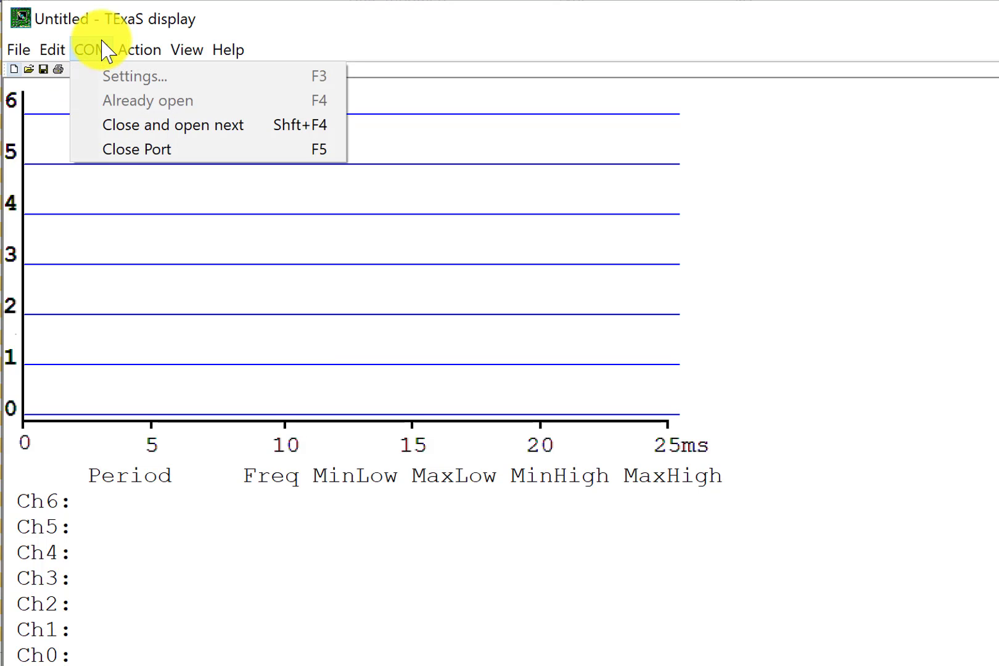
pyautogui.click(159, 128)
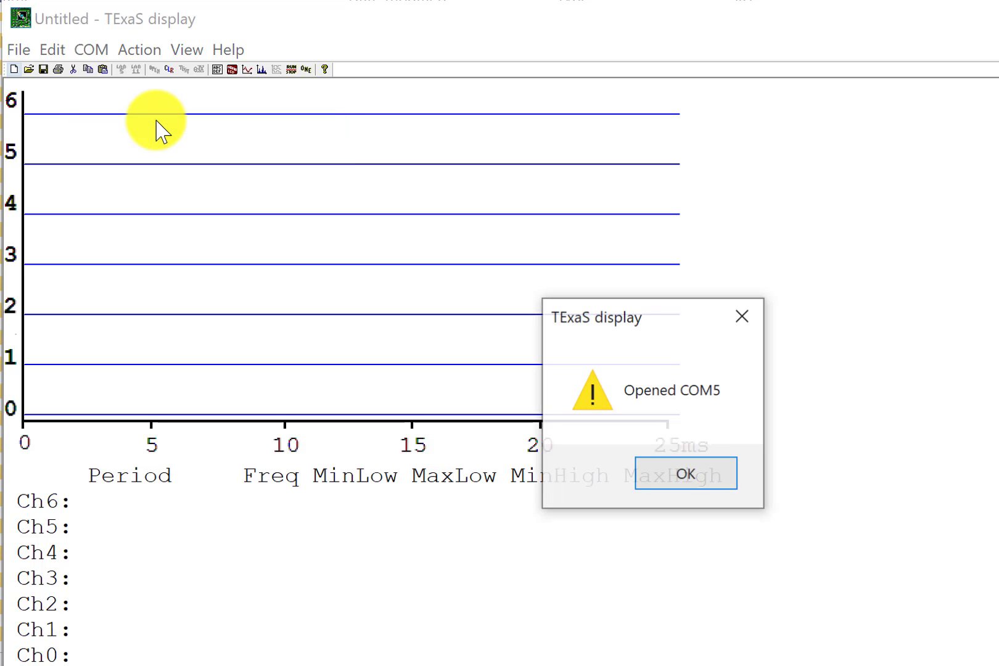
pyautogui.click(676, 475)
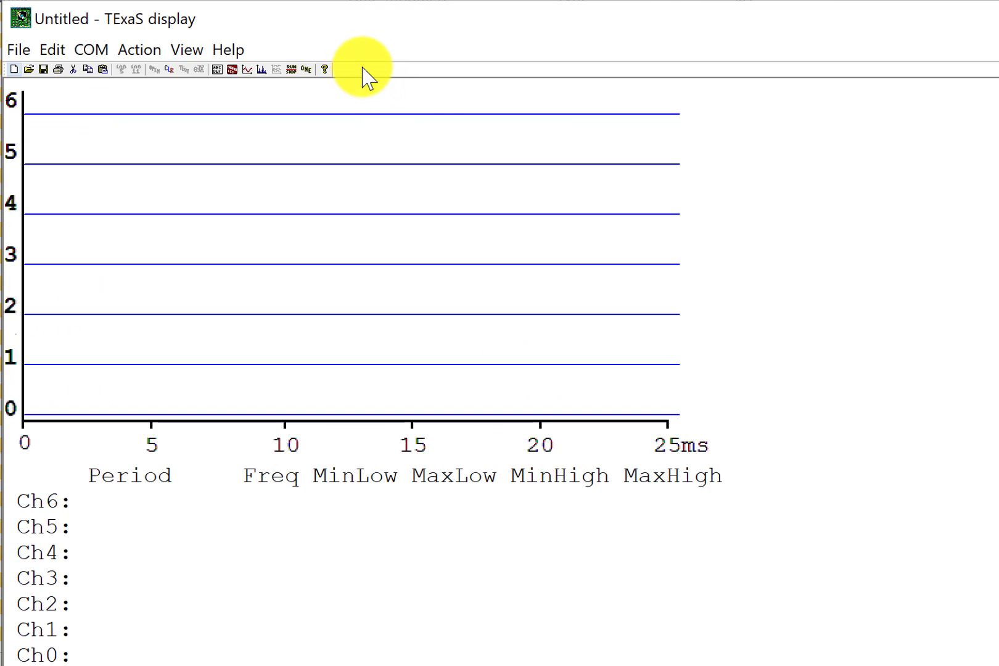
# Slow the logic analyzer sweep twice, doubling the time span each time beyond 25 ms.
pyautogui.click(177, 49)
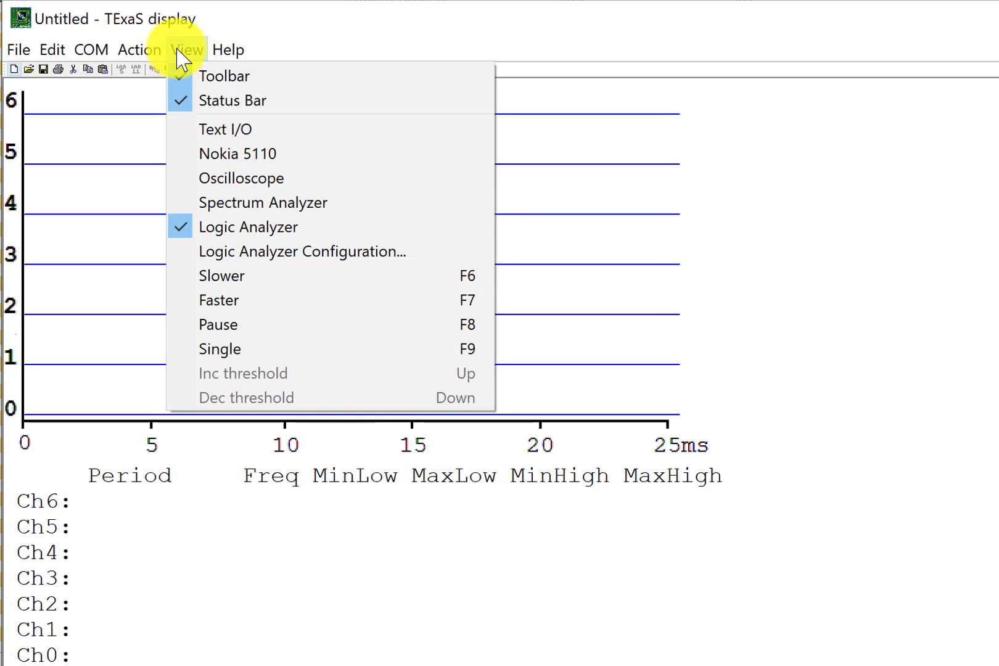
pyautogui.click(273, 283)
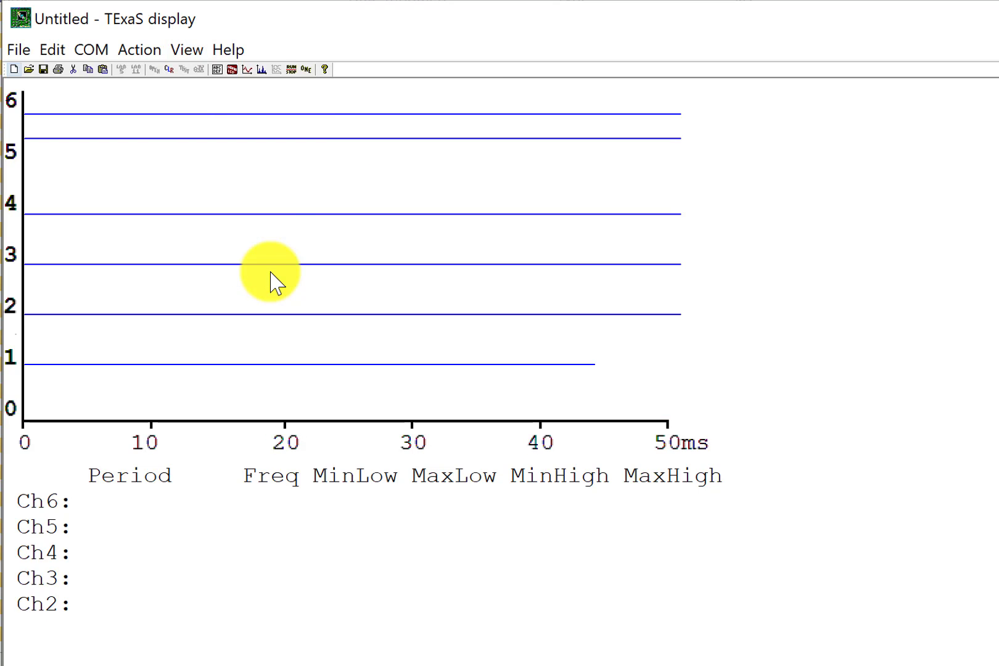
pyautogui.press('s')
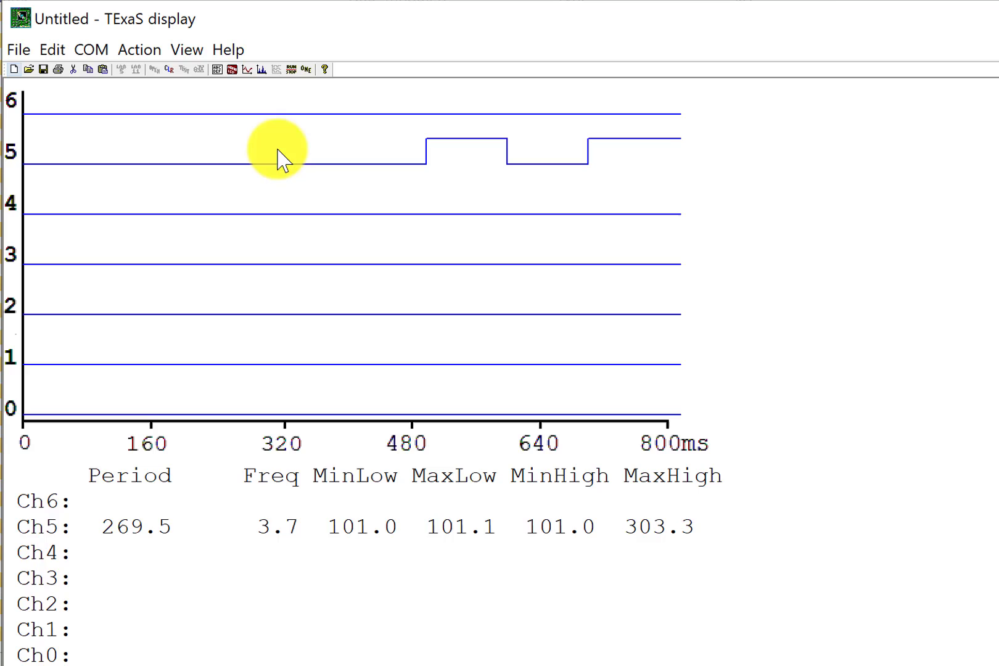
# Set Channel 5's trigger to Rising in the Logic Analyzer Configuration and apply it.
pyautogui.click(185, 50)
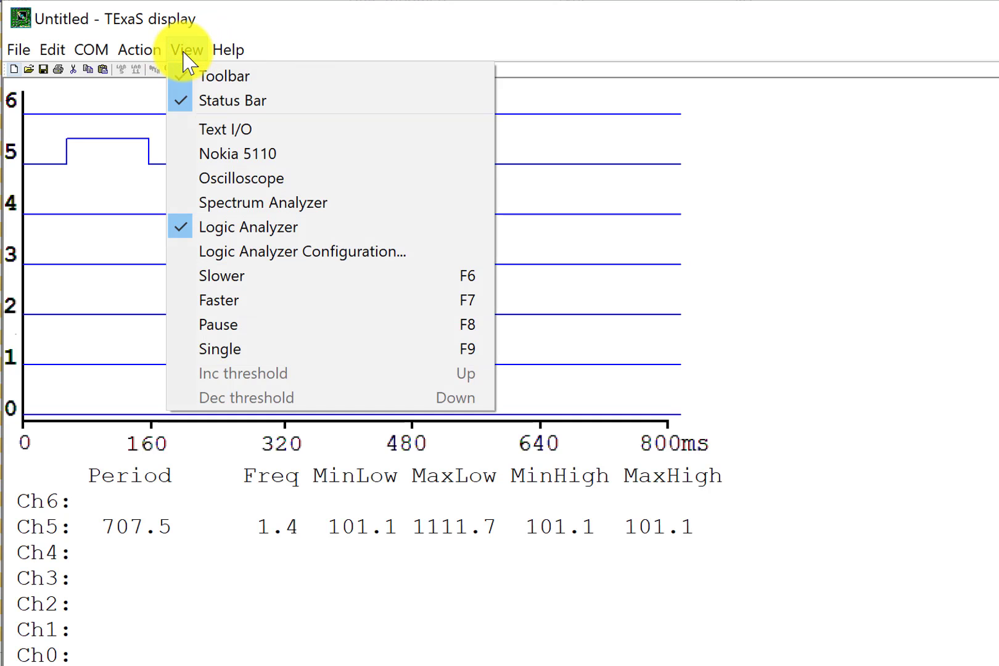
pyautogui.click(269, 252)
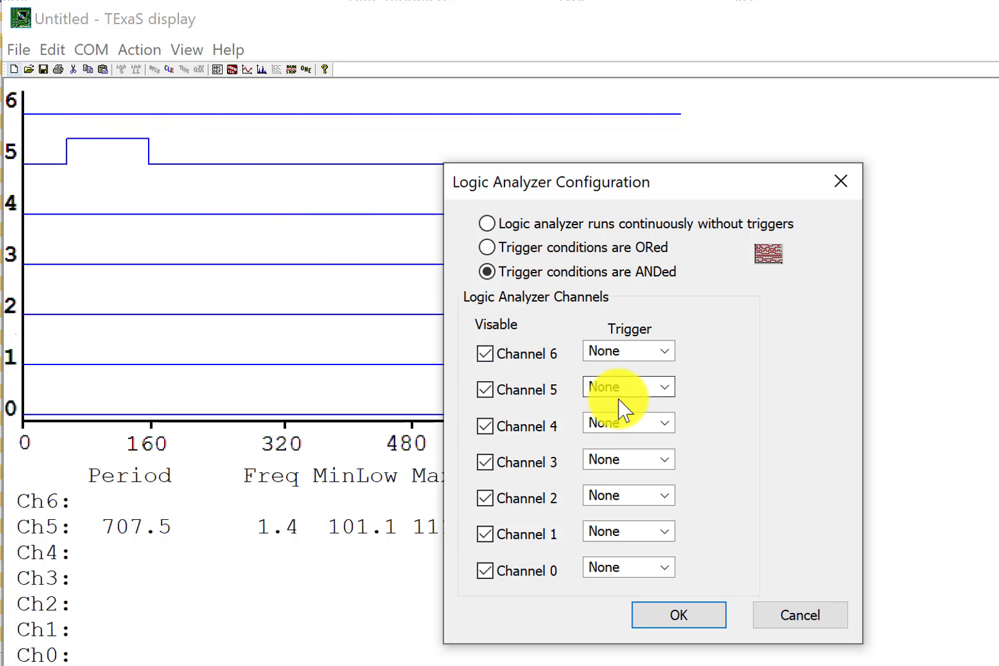
pyautogui.click(664, 393)
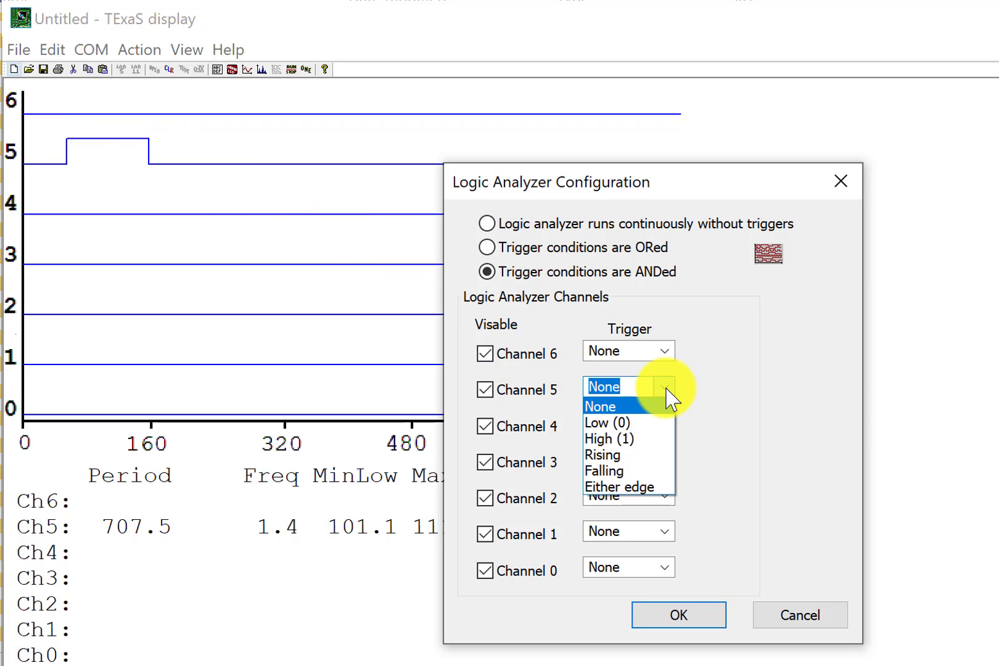
pyautogui.click(635, 463)
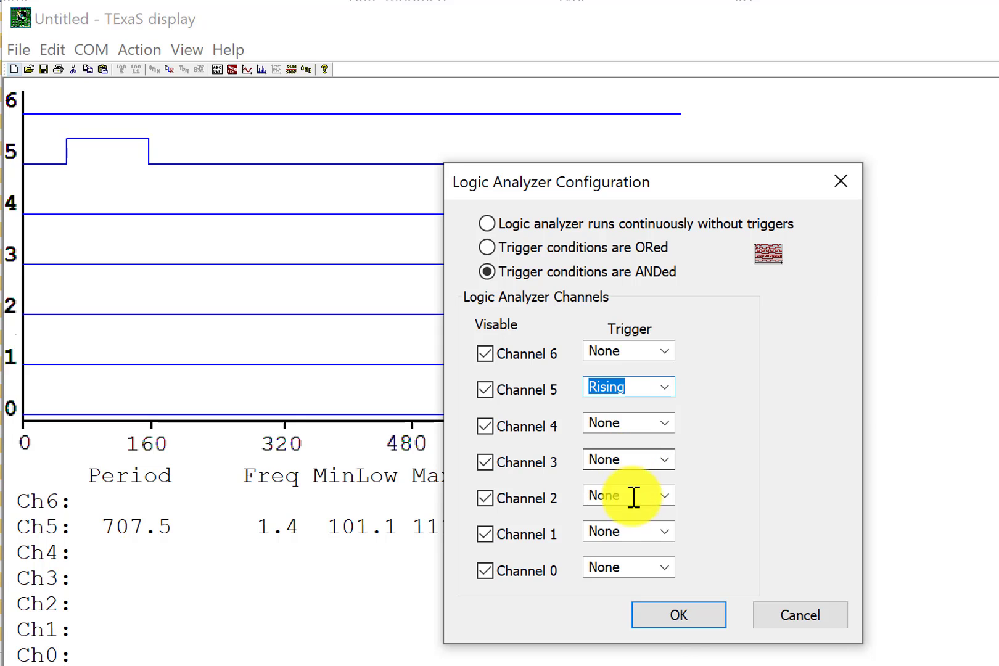
pyautogui.click(671, 626)
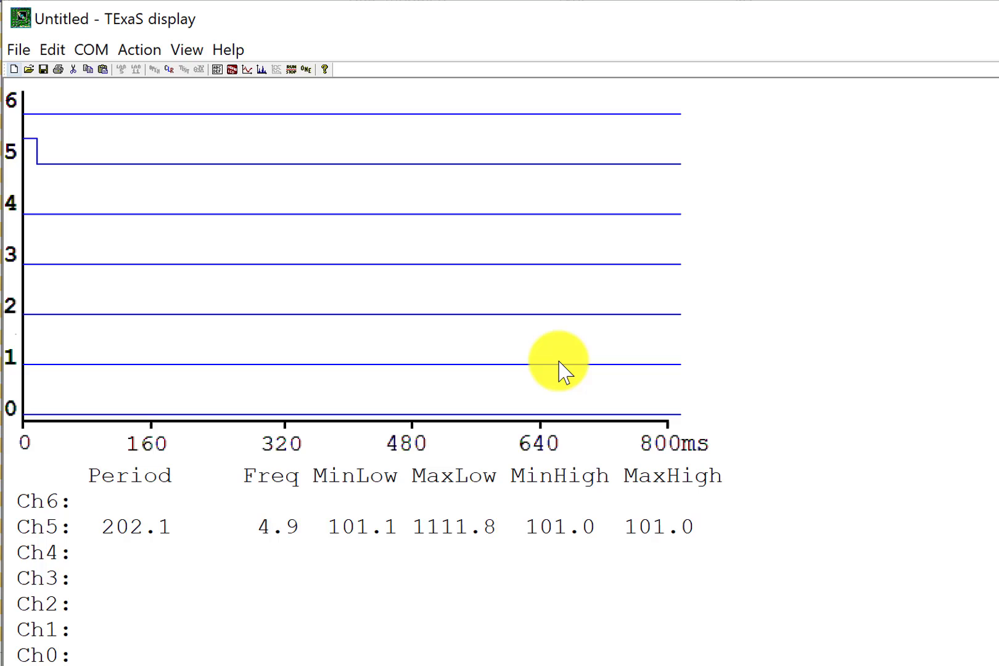
# Use View > Slower to stretch the time axis to 1600 ms.
pyautogui.click(182, 50)
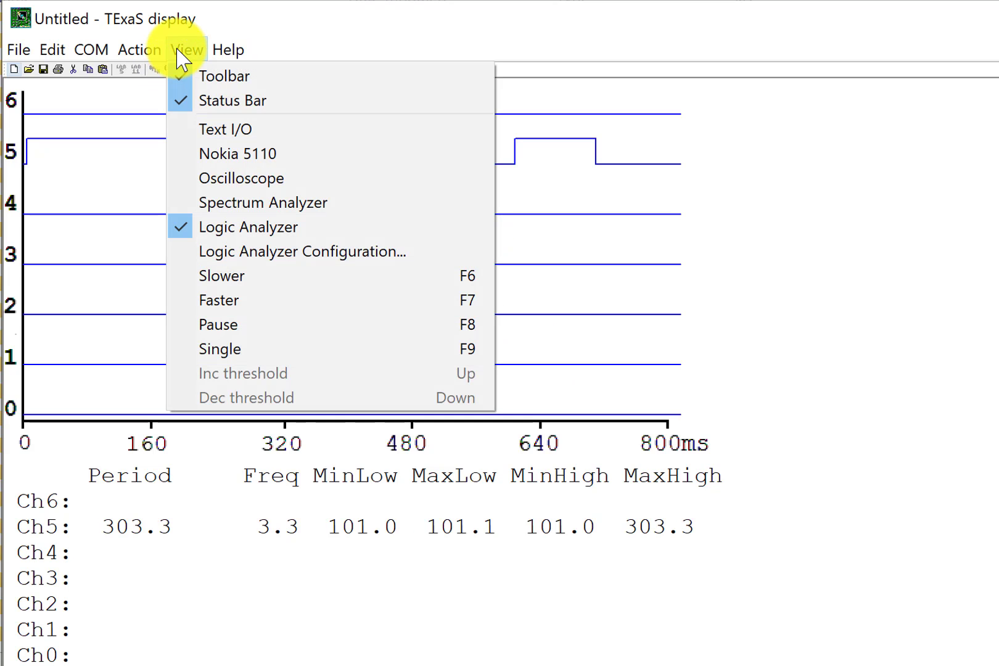
pyautogui.click(236, 285)
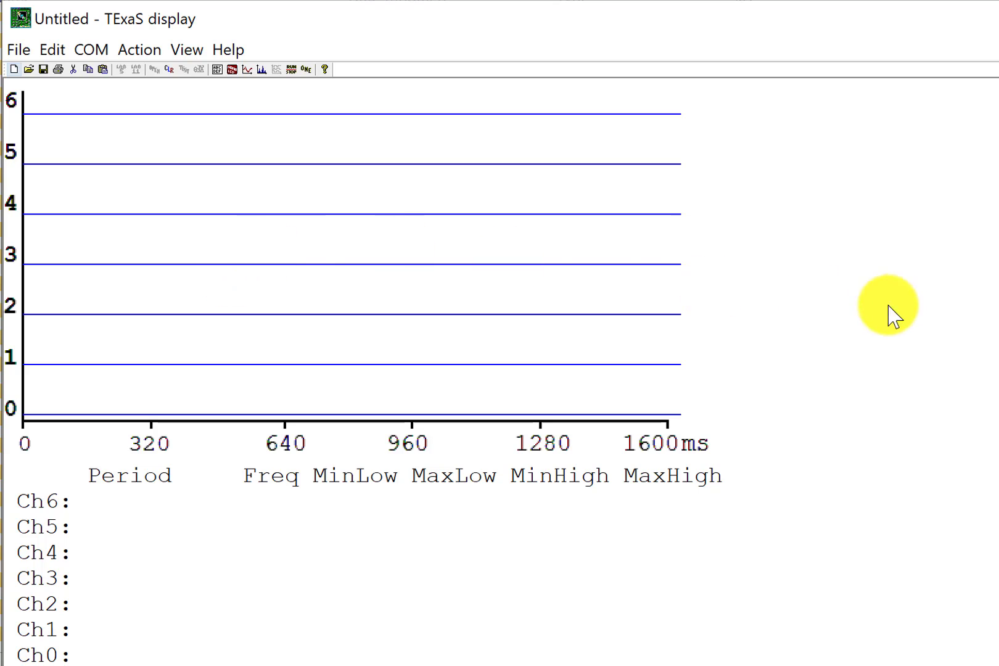